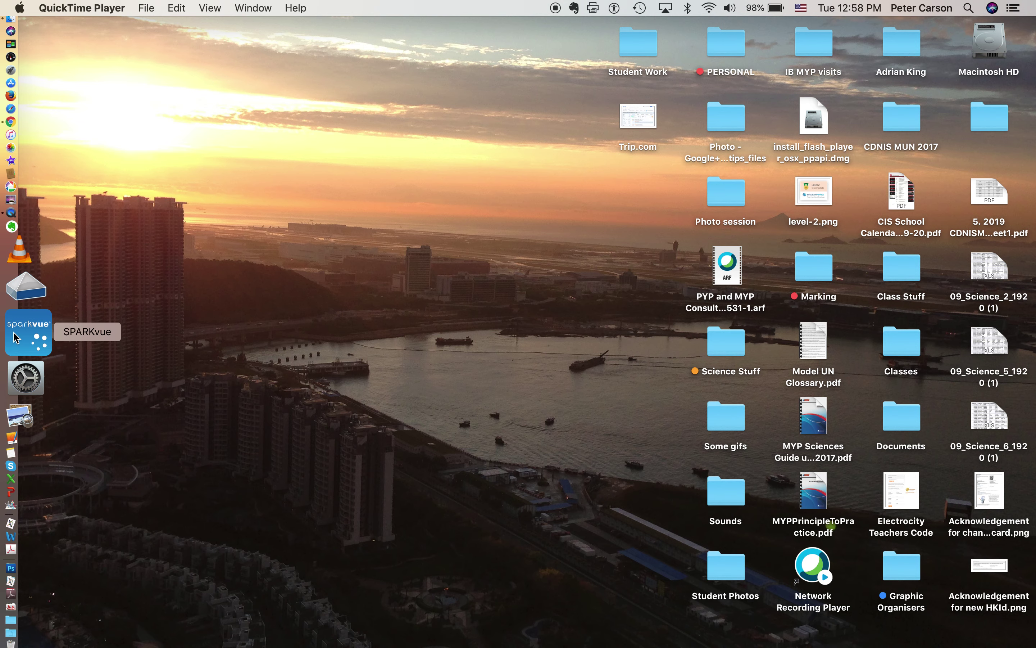
Step: Launch SPARKvue and start a Manual Entry experiment in a full-screen window
click(16, 338)
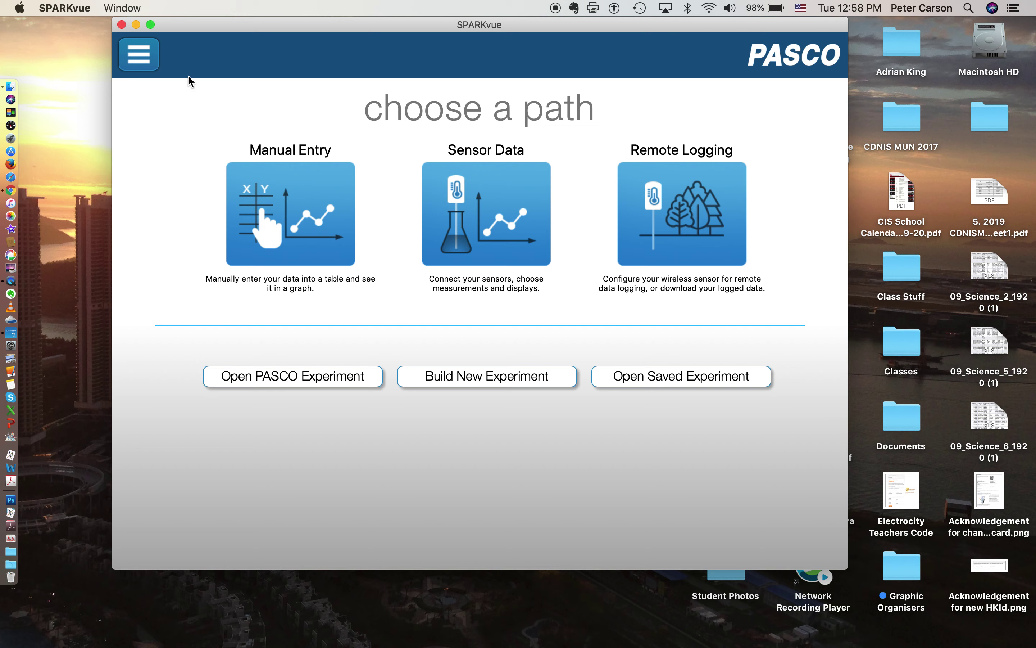
click(295, 209)
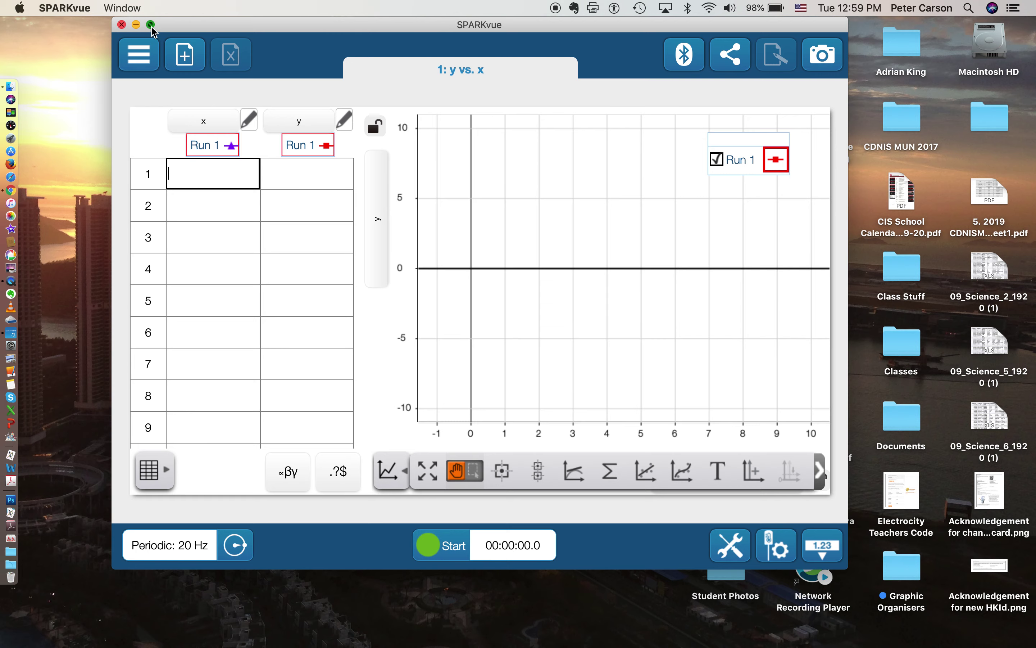
click(152, 26)
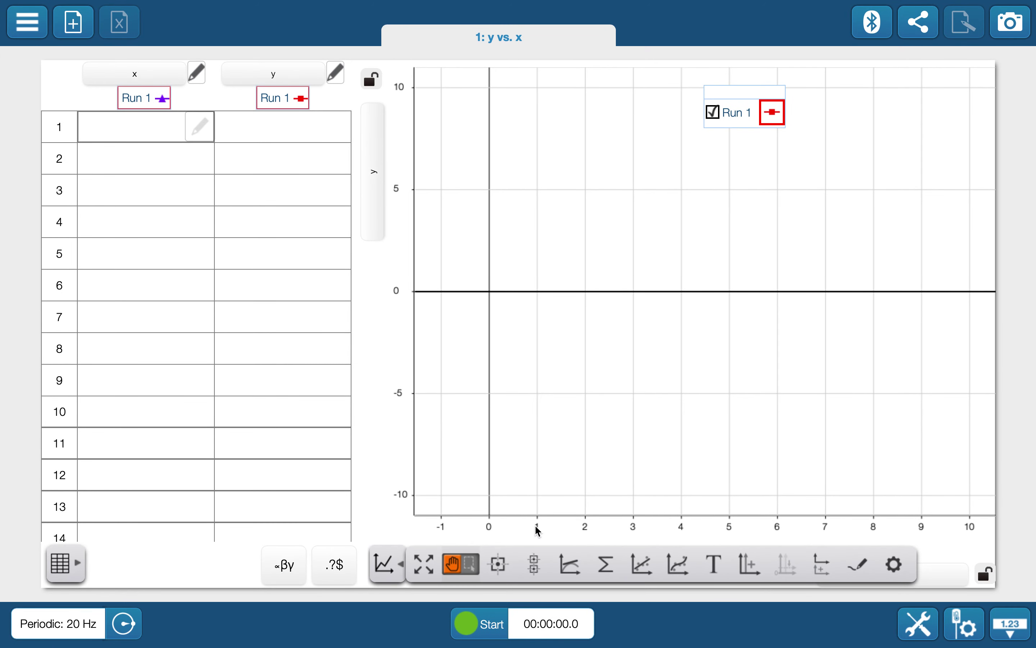
Step: Assign Time to the first table column and Temperature 1 to the second column
click(140, 74)
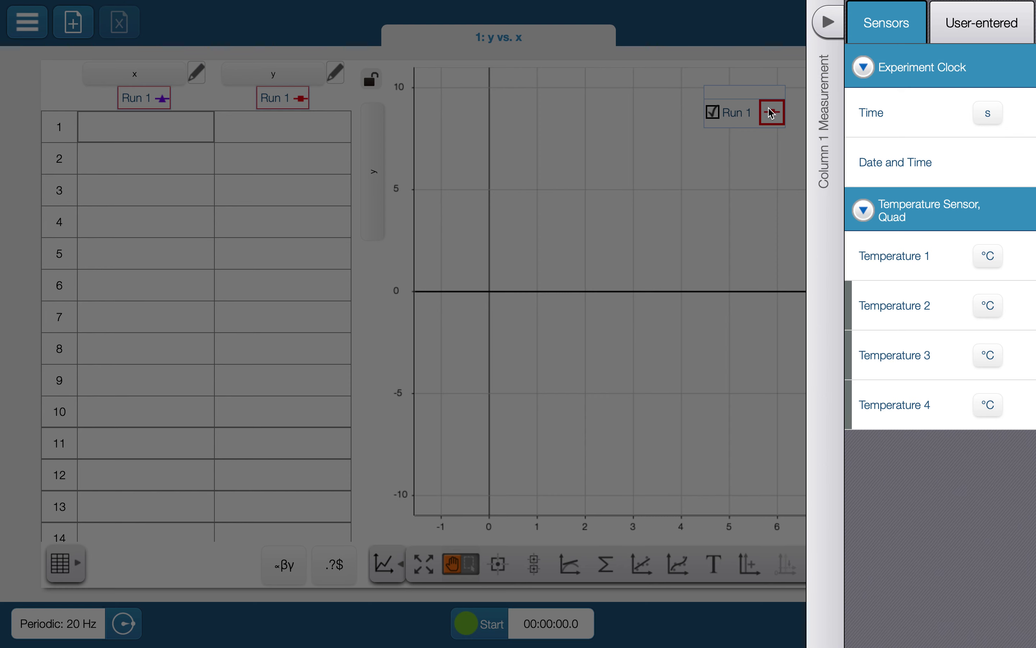
click(876, 113)
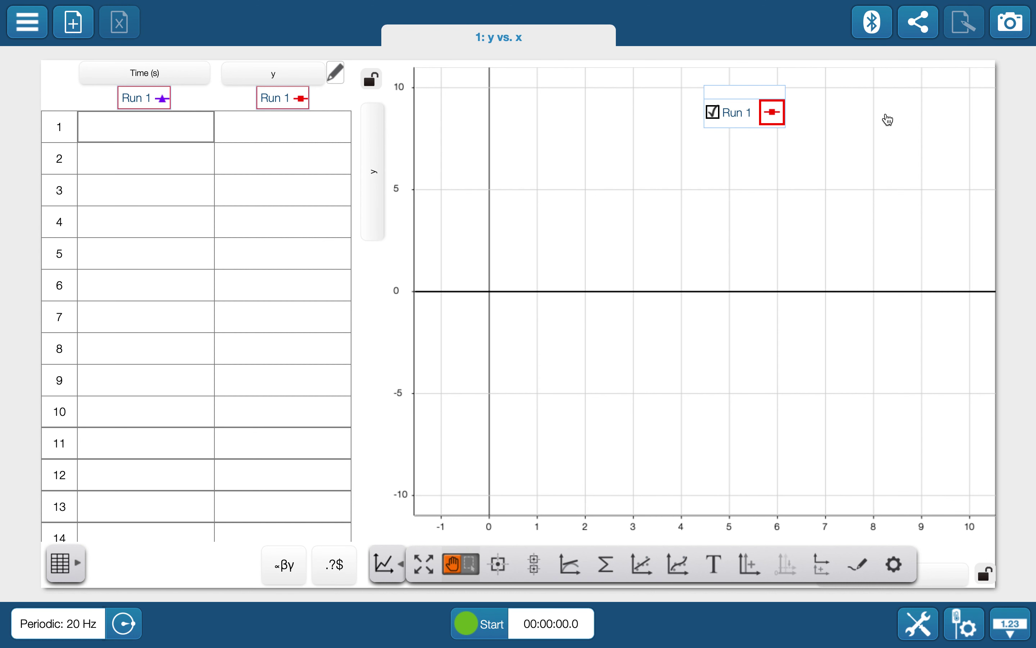
click(276, 79)
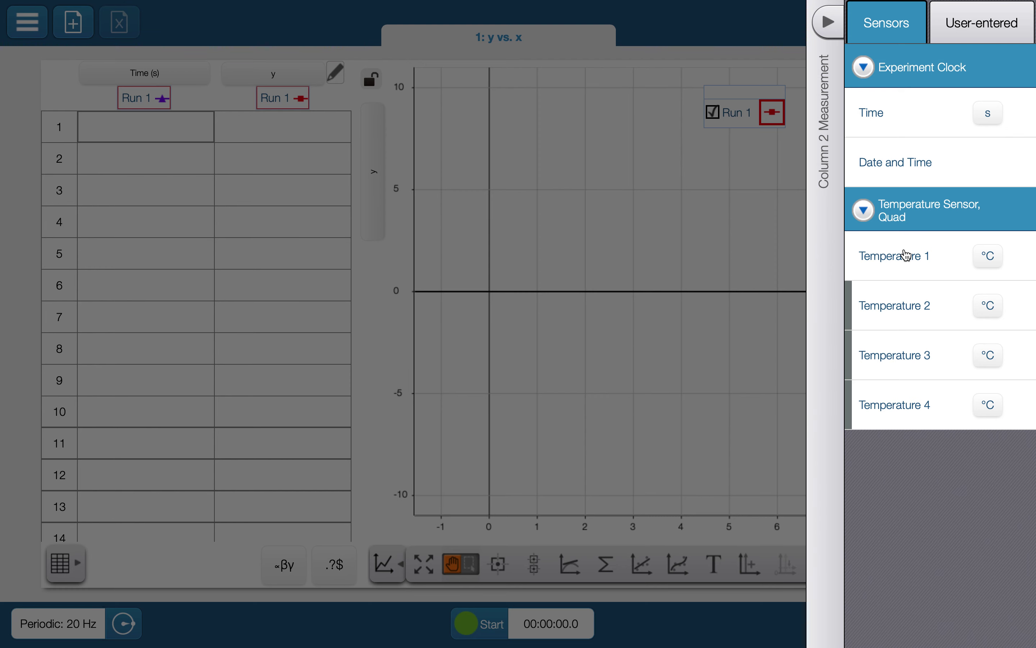
click(908, 256)
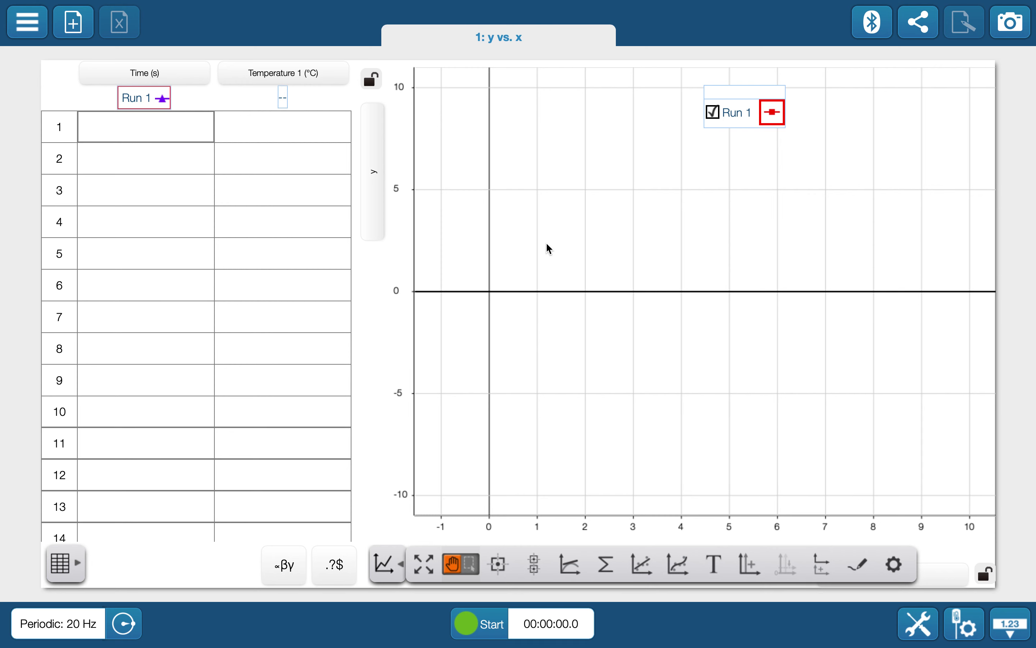
Step: Plot Temperature 1 on the vertical axis against Time on the horizontal axis, and shift the origin to the graph's lower-left corner
click(375, 201)
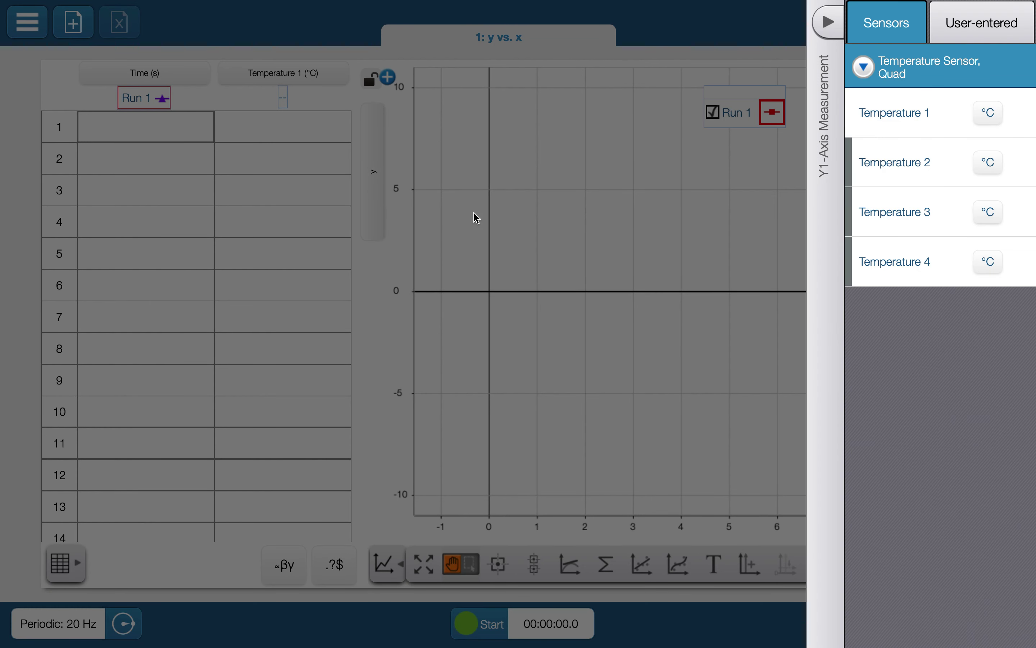
click(915, 117)
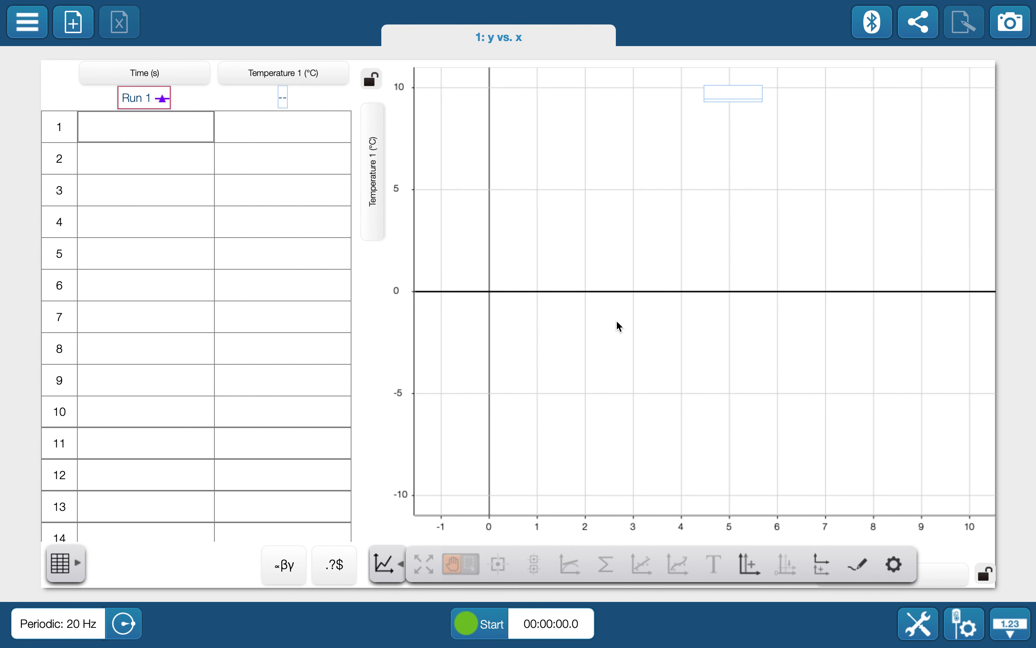
click(404, 569)
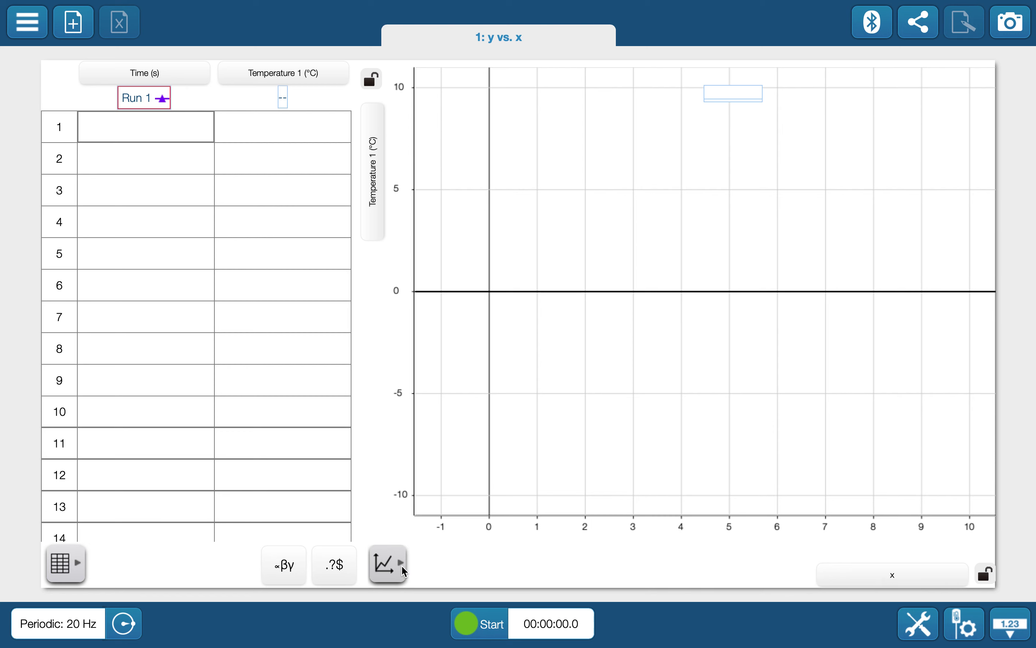
click(886, 579)
click(899, 121)
drag(495, 292, 452, 499)
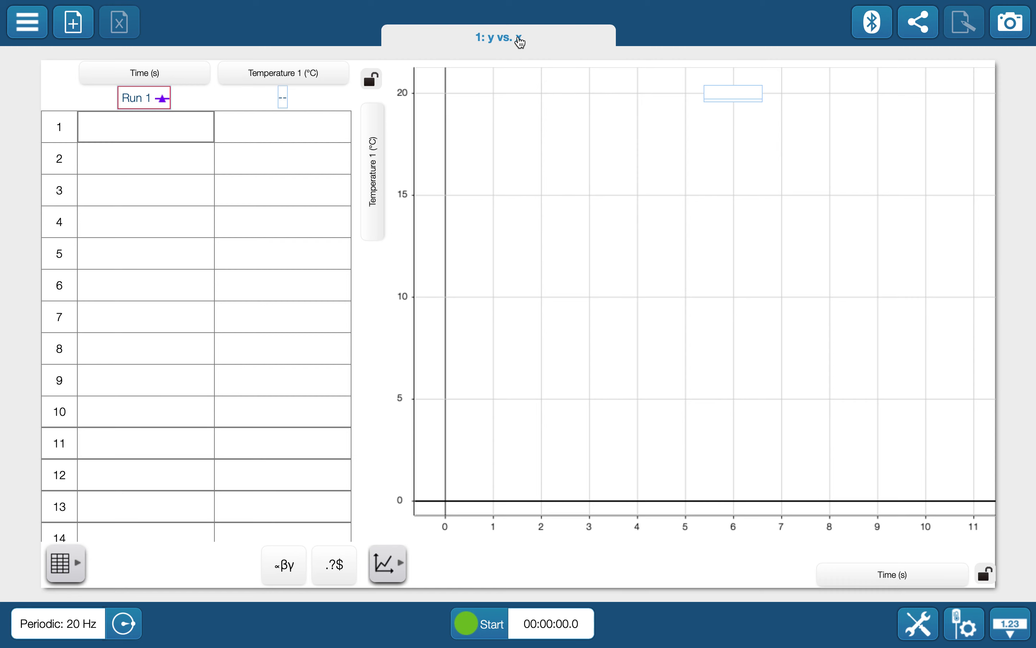
Step: Rename the current lab page as "Measuring Temperature"
click(493, 41)
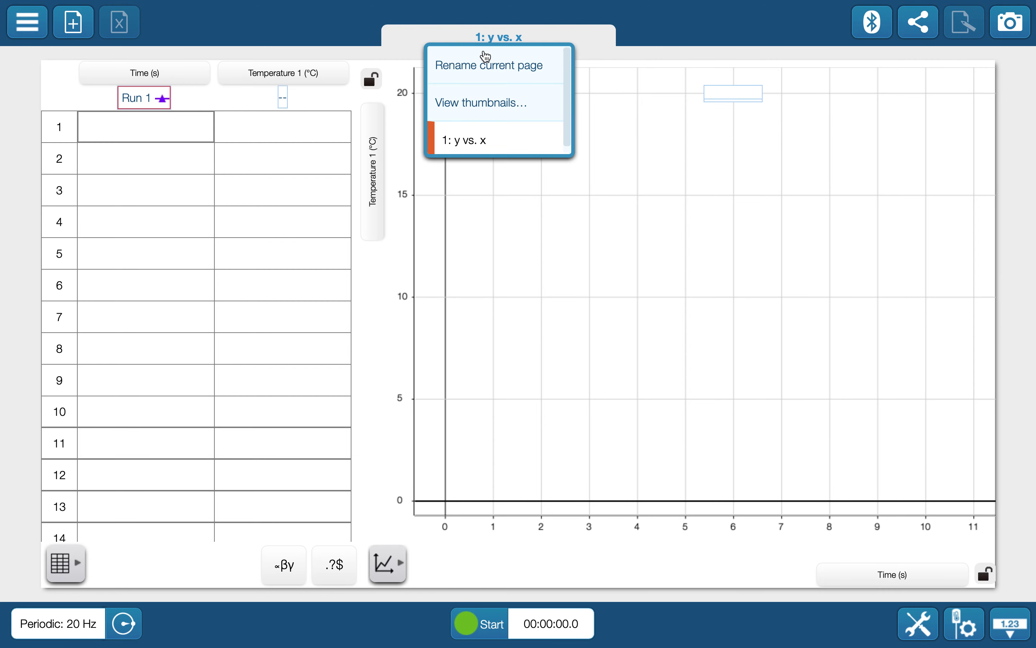
click(487, 67)
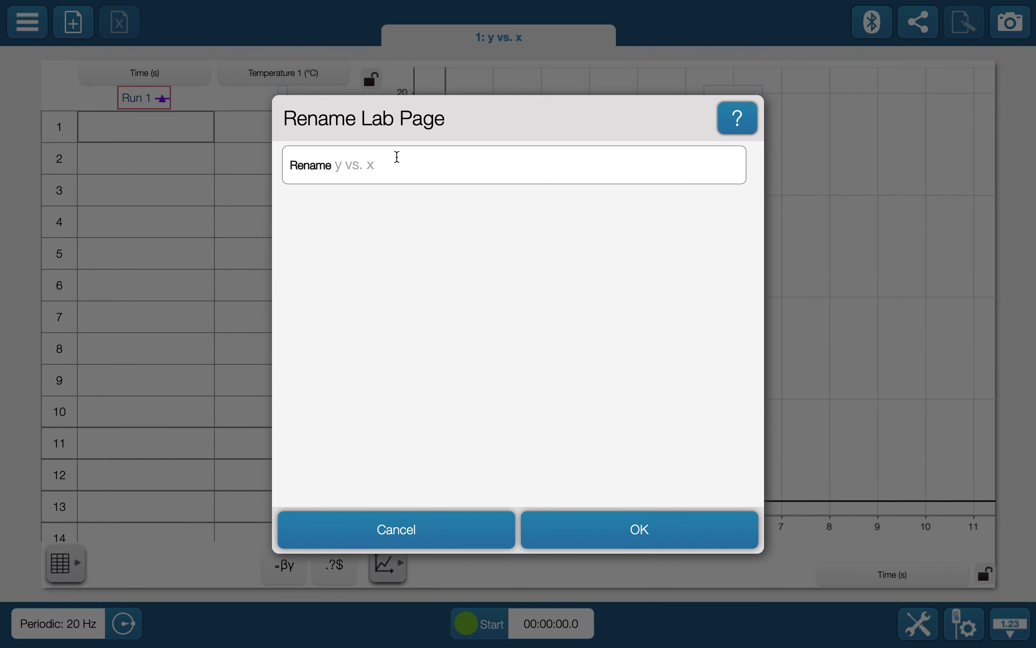
click(337, 163)
text(Meas)
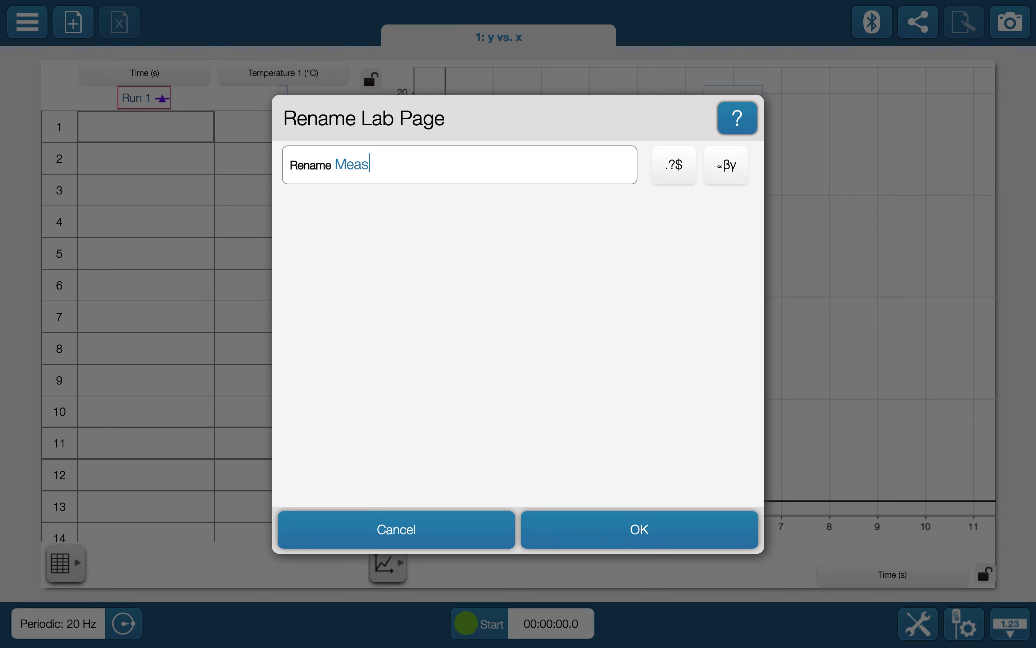
text(uring Temperature)
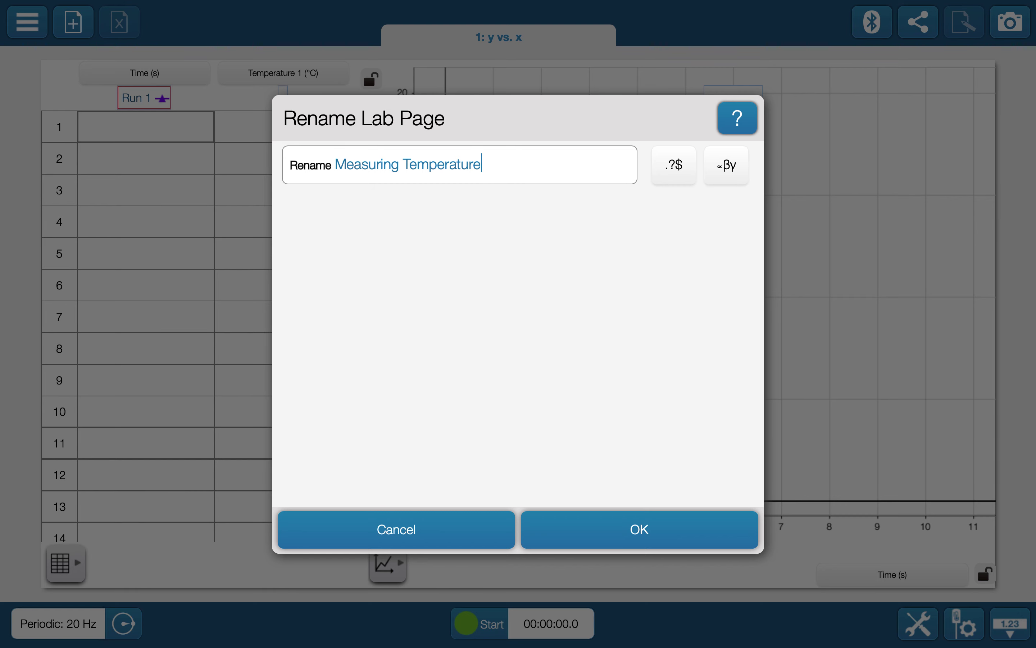
click(645, 533)
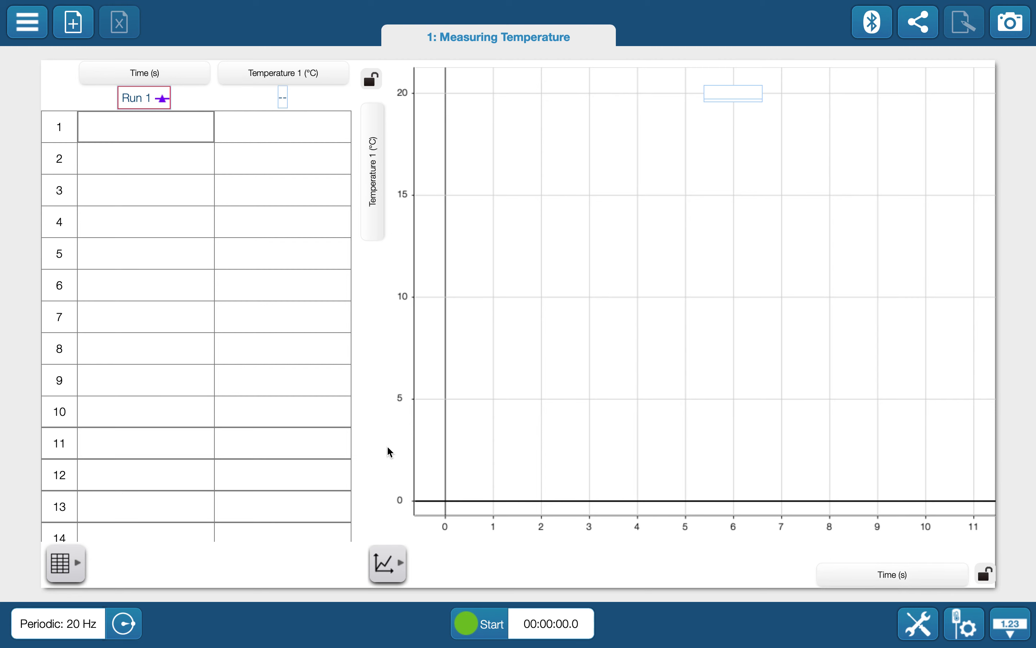
Step: Set the temperature sensor's periodic sample rate to 2 Hz
click(132, 628)
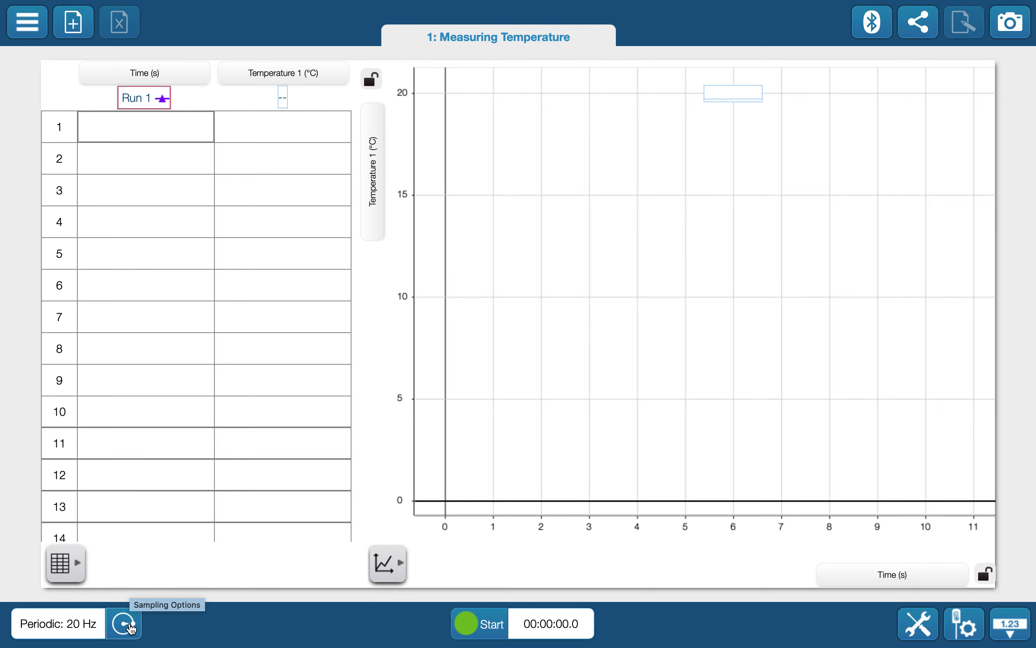
click(132, 627)
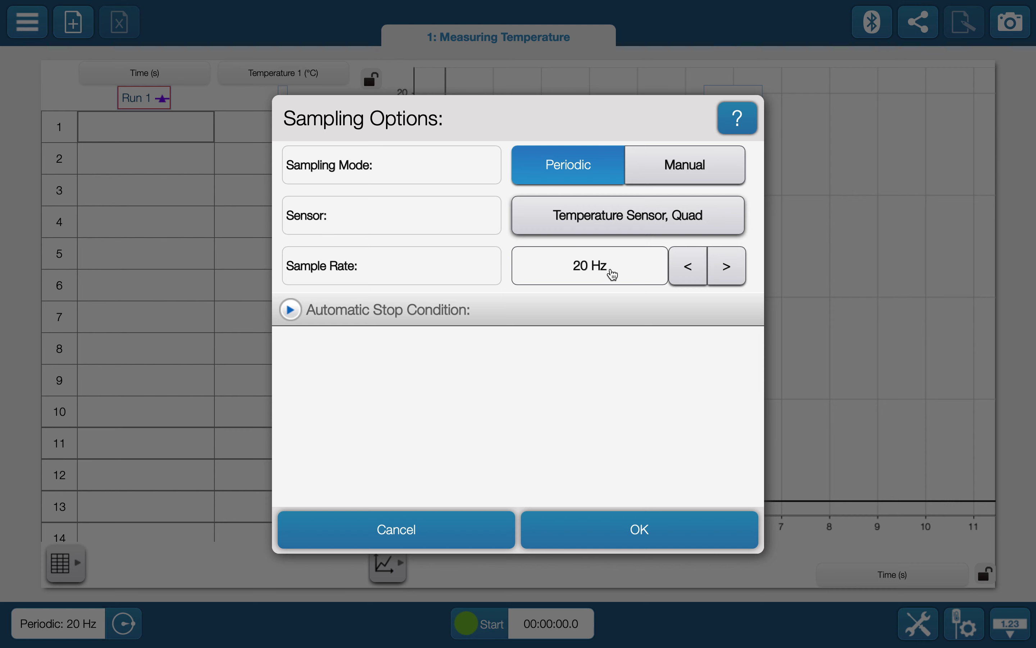
click(690, 270)
click(690, 270)
click(690, 269)
click(646, 532)
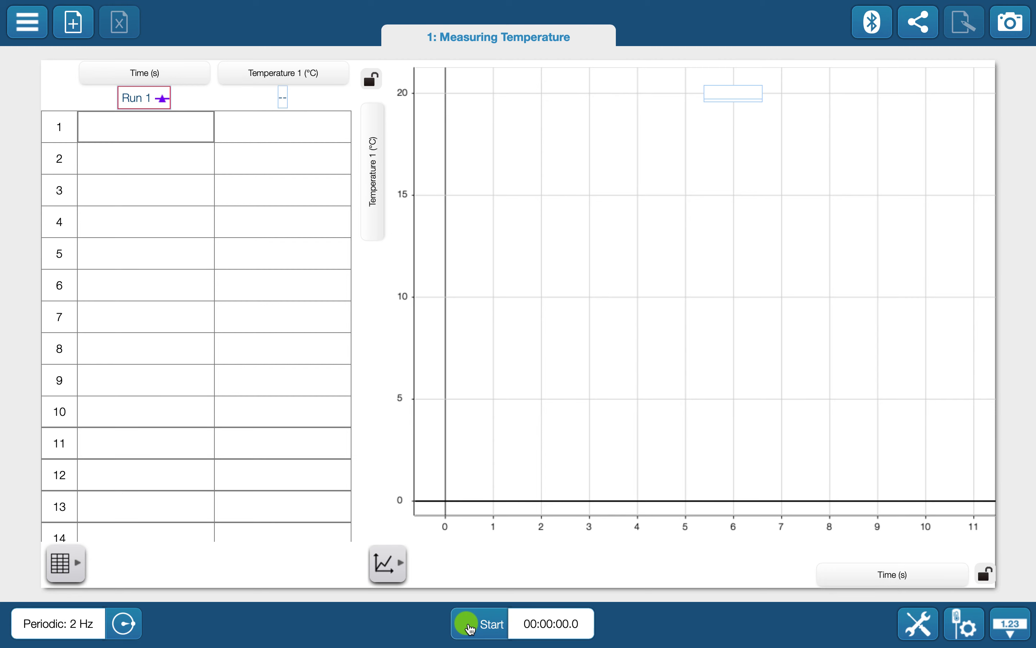
Step: Record a temperature run of about 58 seconds, rescaling the graph to show about 90 s and temperatures up to about 35.5 °C
click(471, 627)
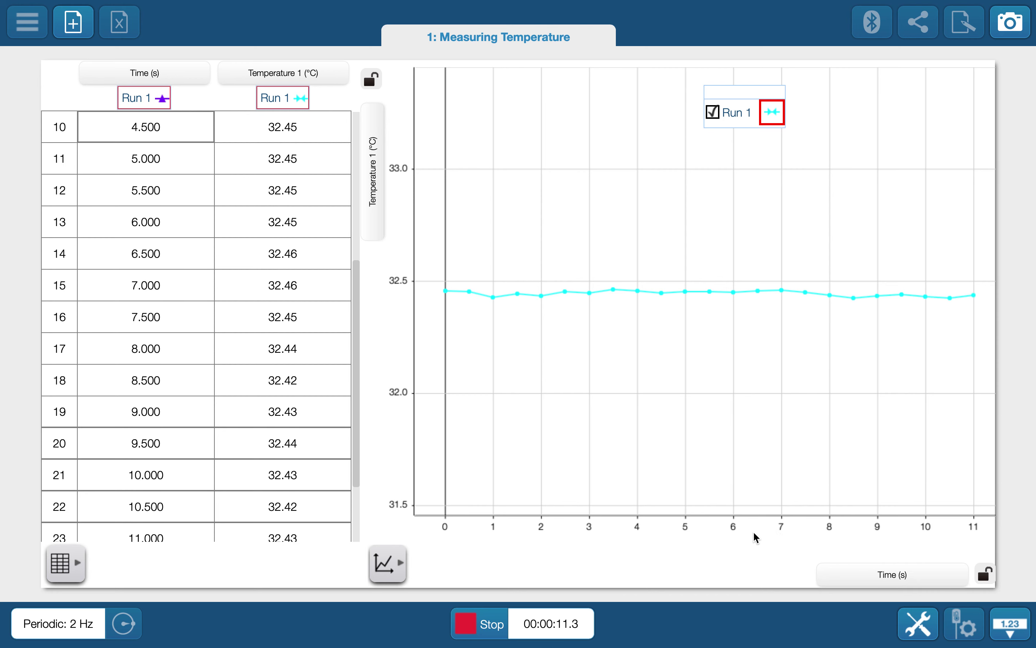
drag(752, 531, 493, 532)
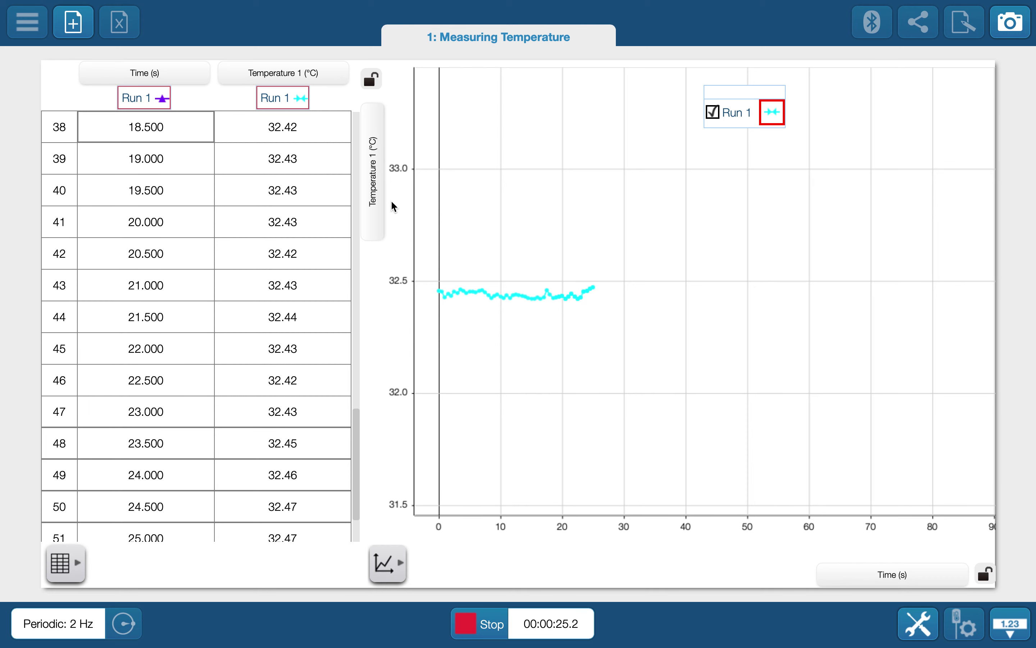
drag(394, 207, 395, 358)
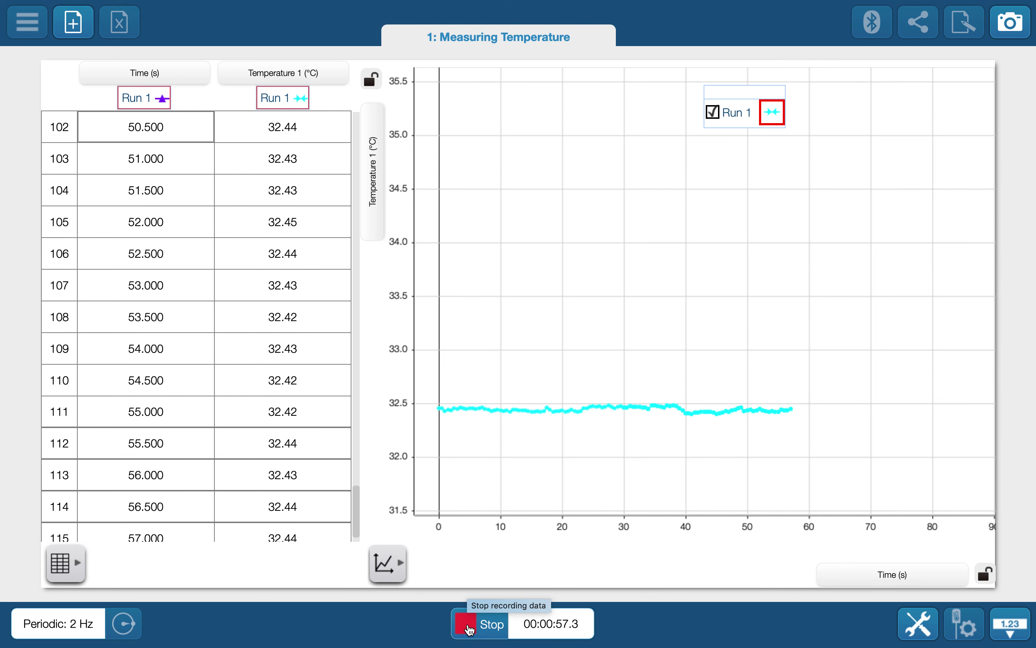
click(470, 628)
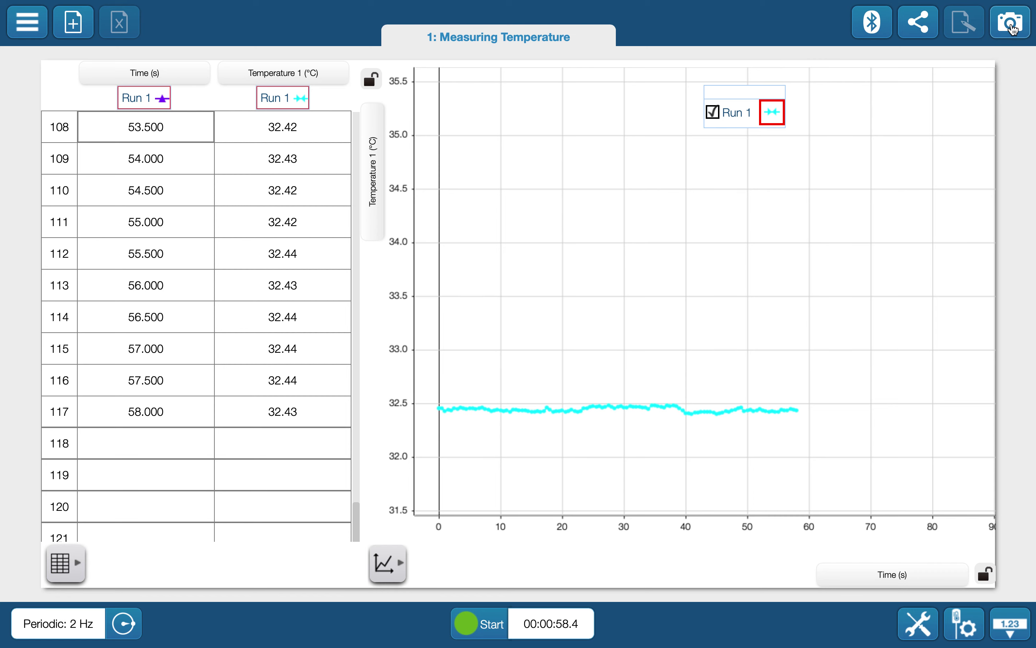
Step: Take a snapshot of the lab page and copy it to the desktop as an image, leaving full screen and minimizing the SPARKvue window
click(1013, 27)
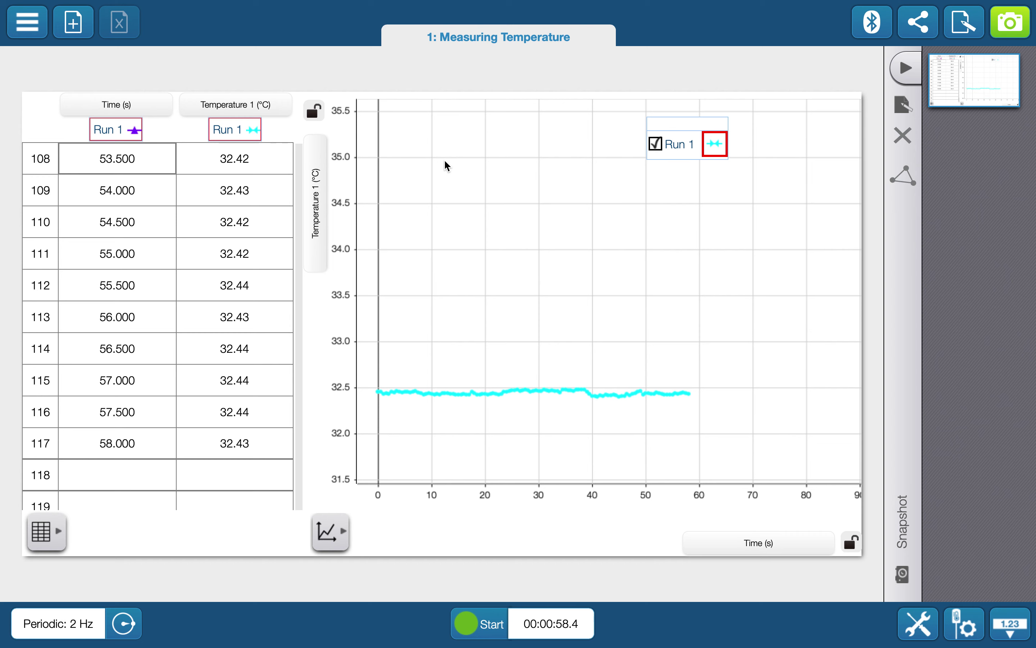
mouse_move(224, 5)
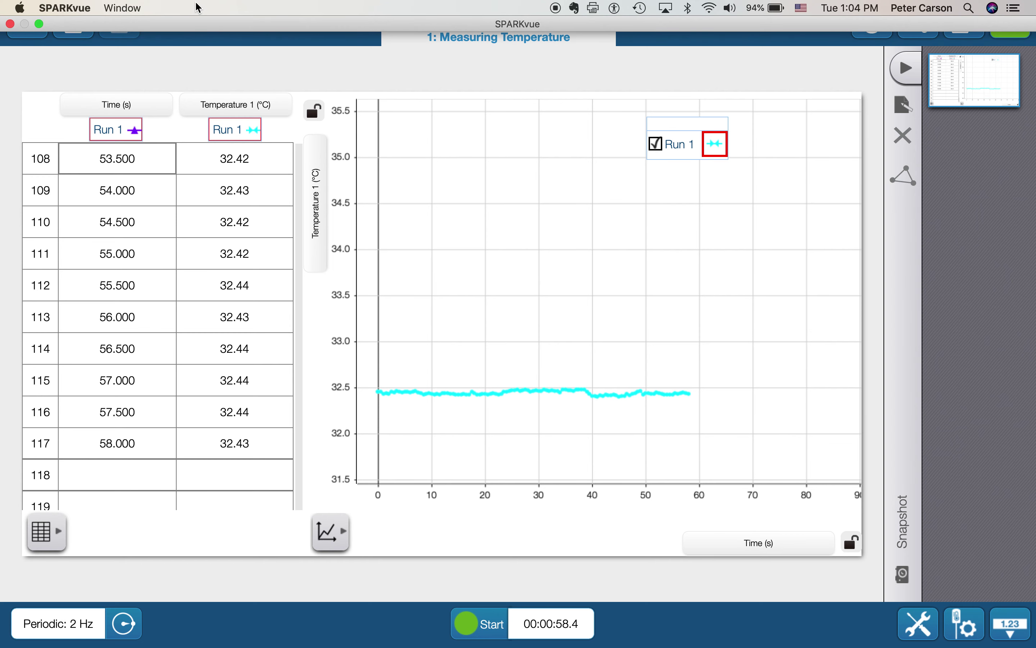
click(39, 25)
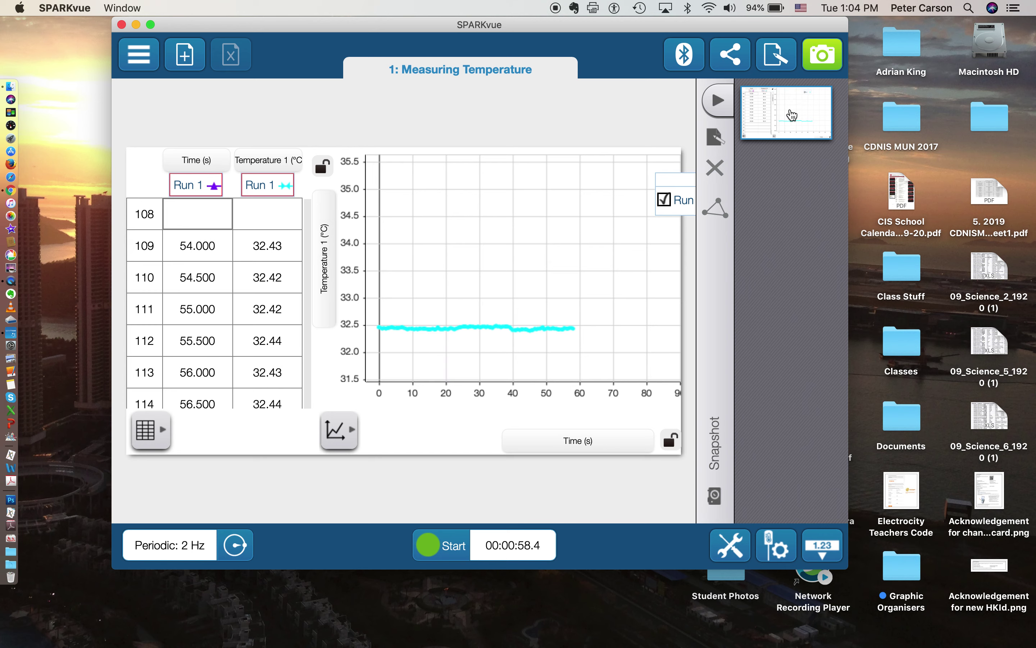
drag(792, 115, 601, 607)
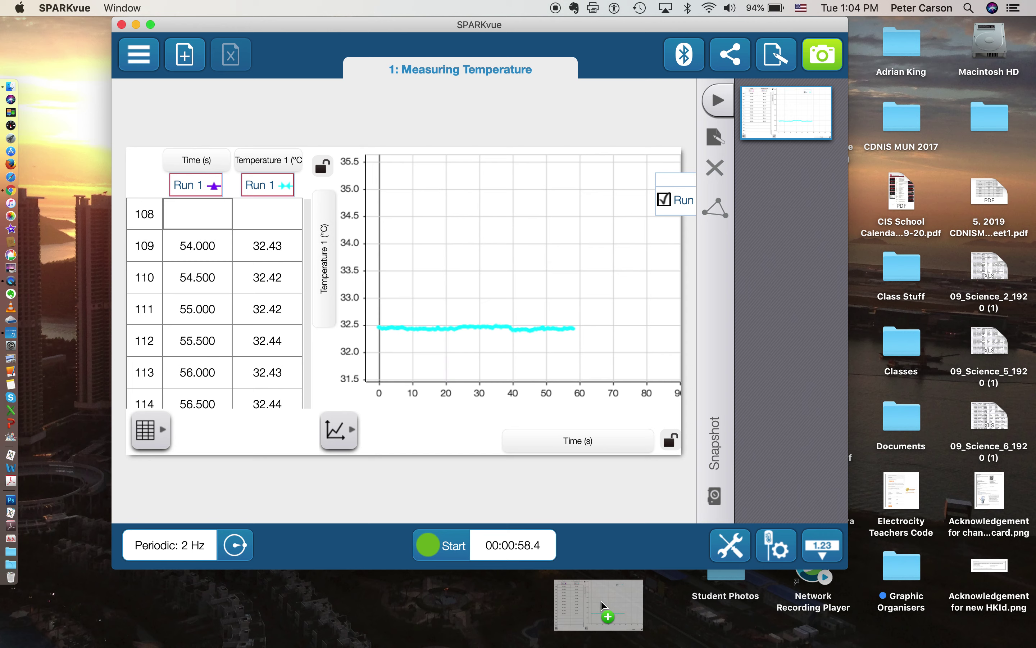
drag(601, 605, 605, 607)
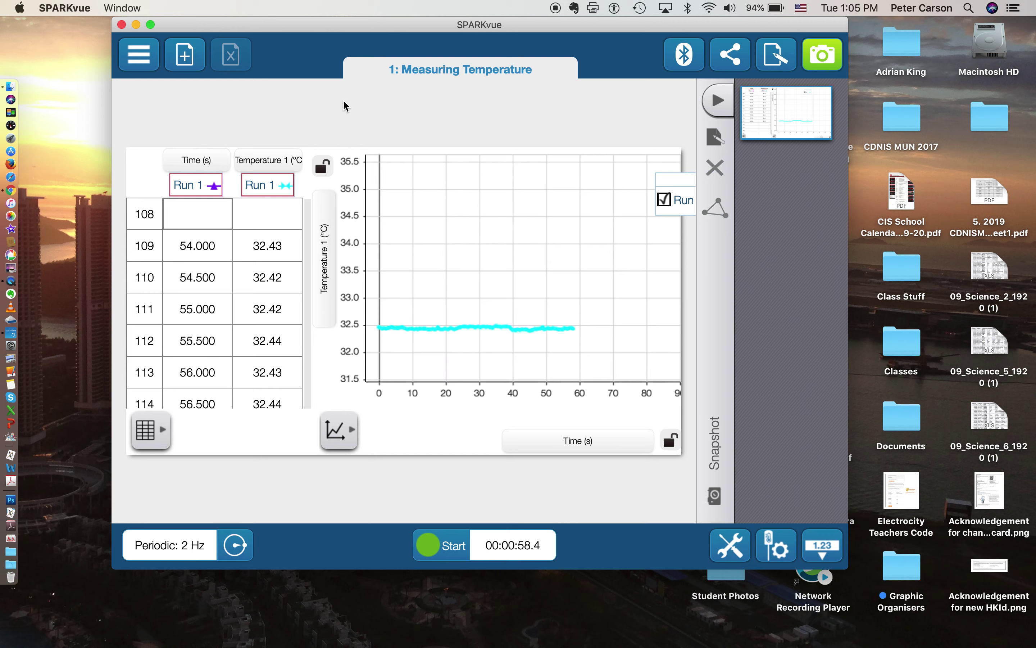
click(136, 25)
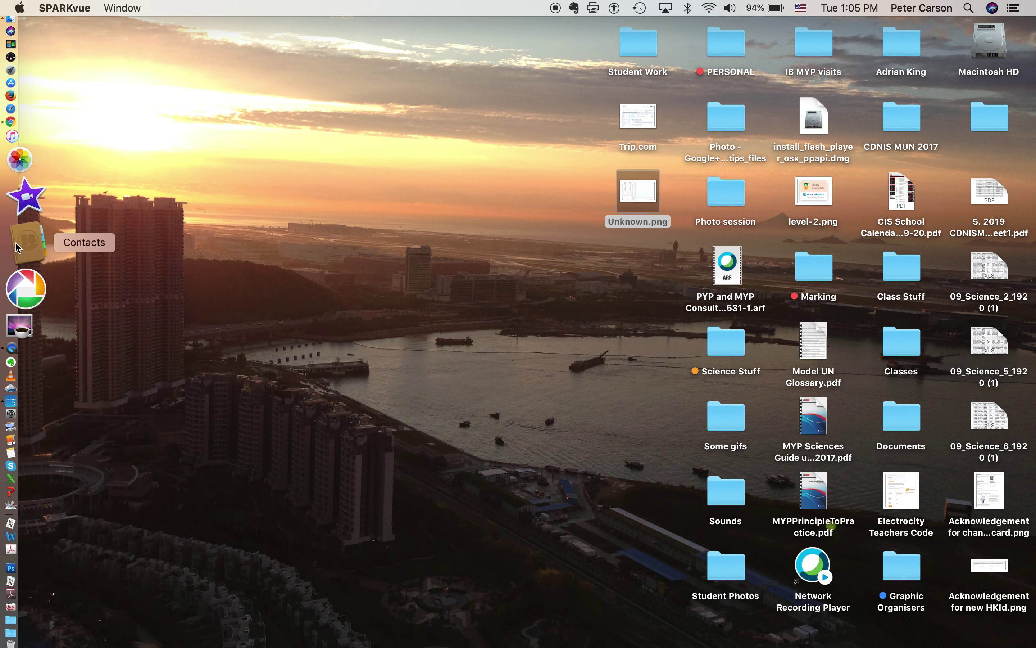
click(22, 284)
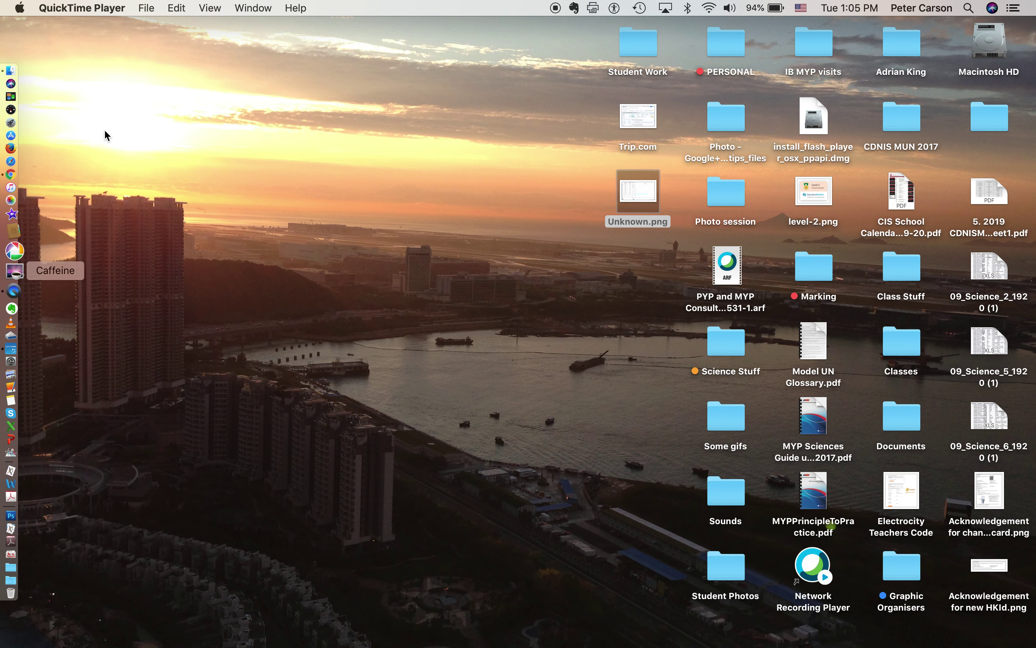
click(147, 9)
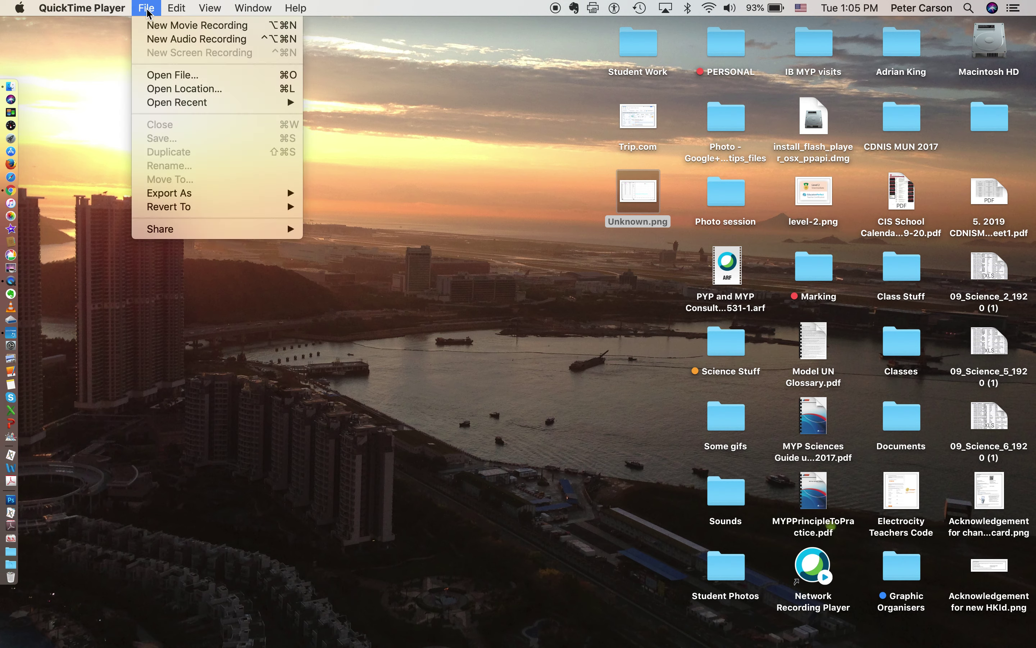
mouse_move(173, 195)
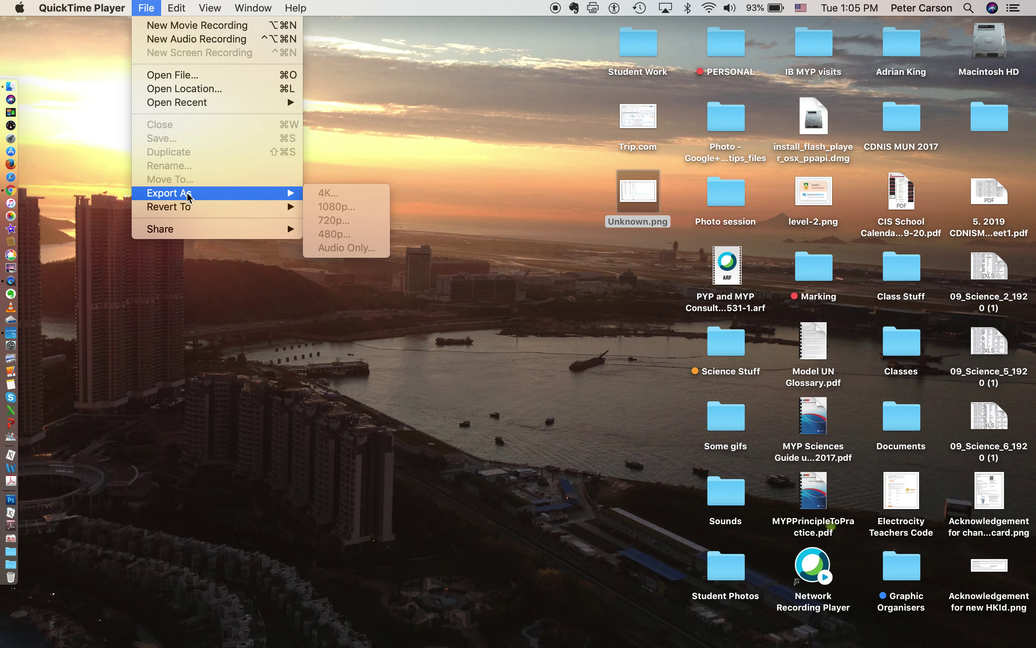
click(10, 285)
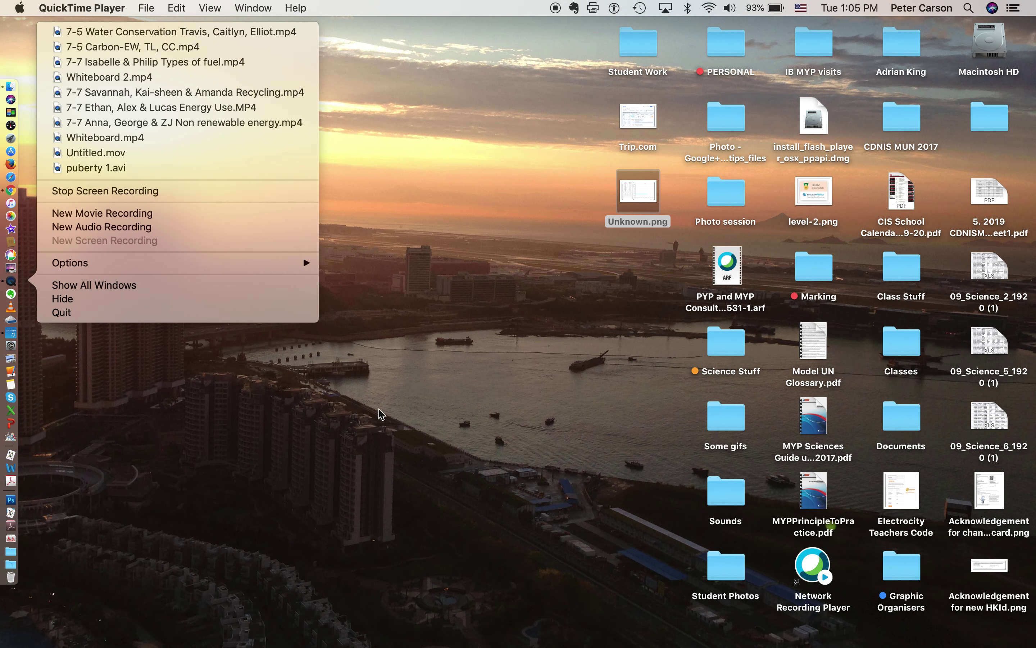
click(480, 590)
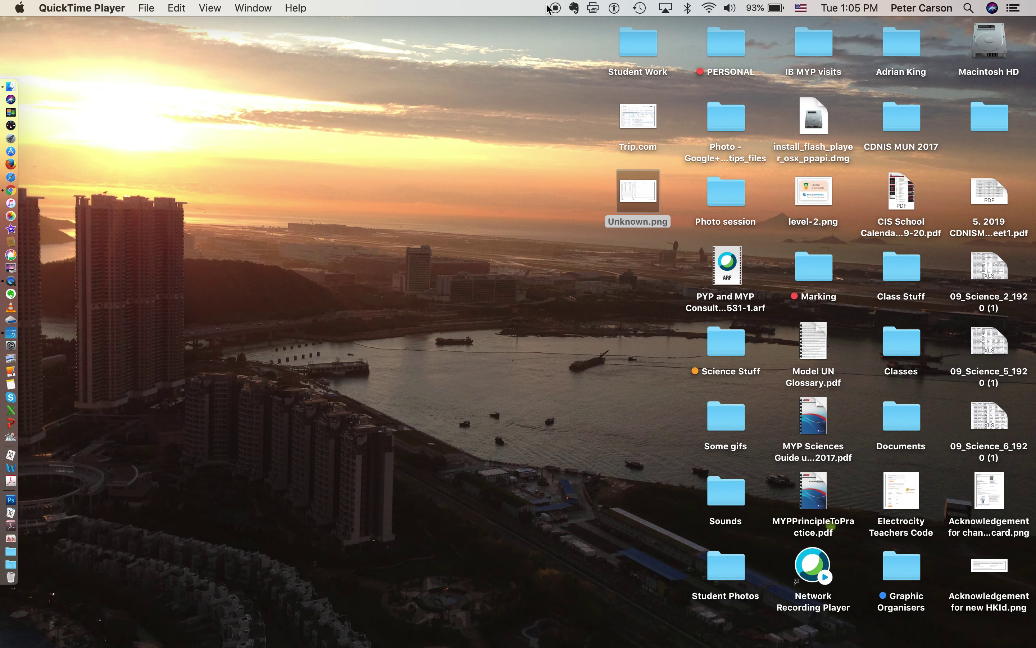